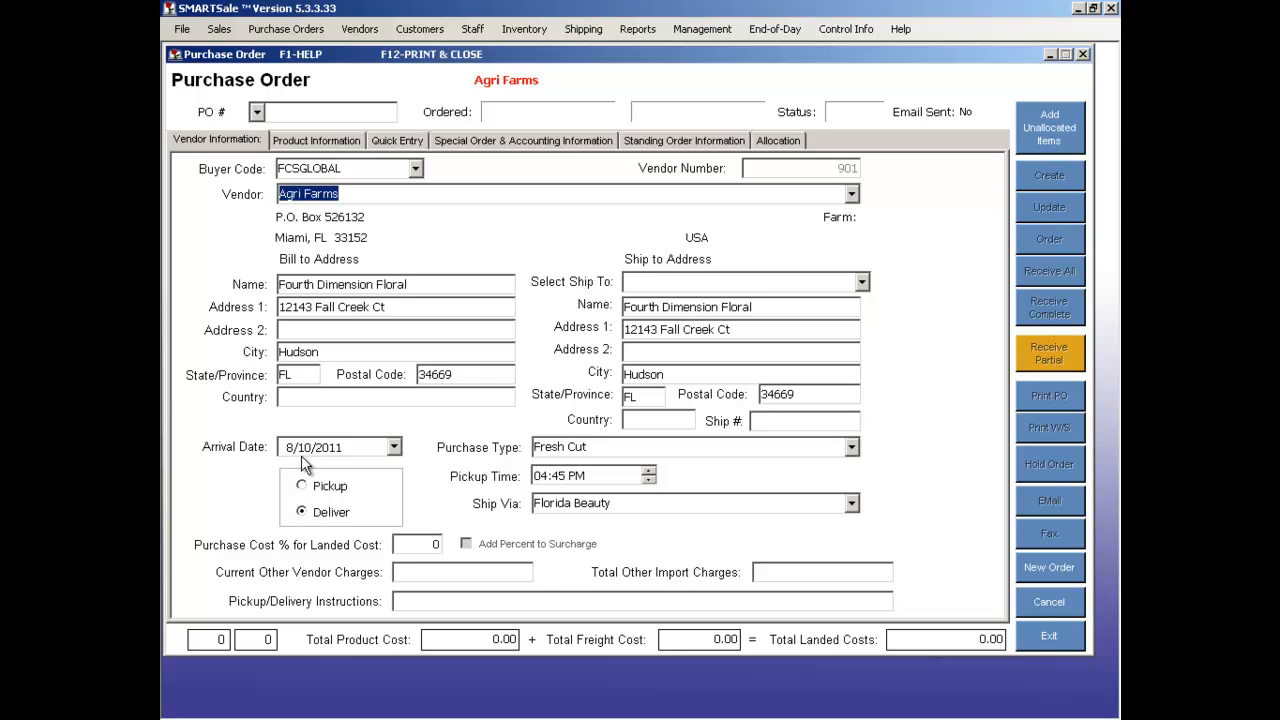
{"action": "left_click", "coordinate": [394, 448]}
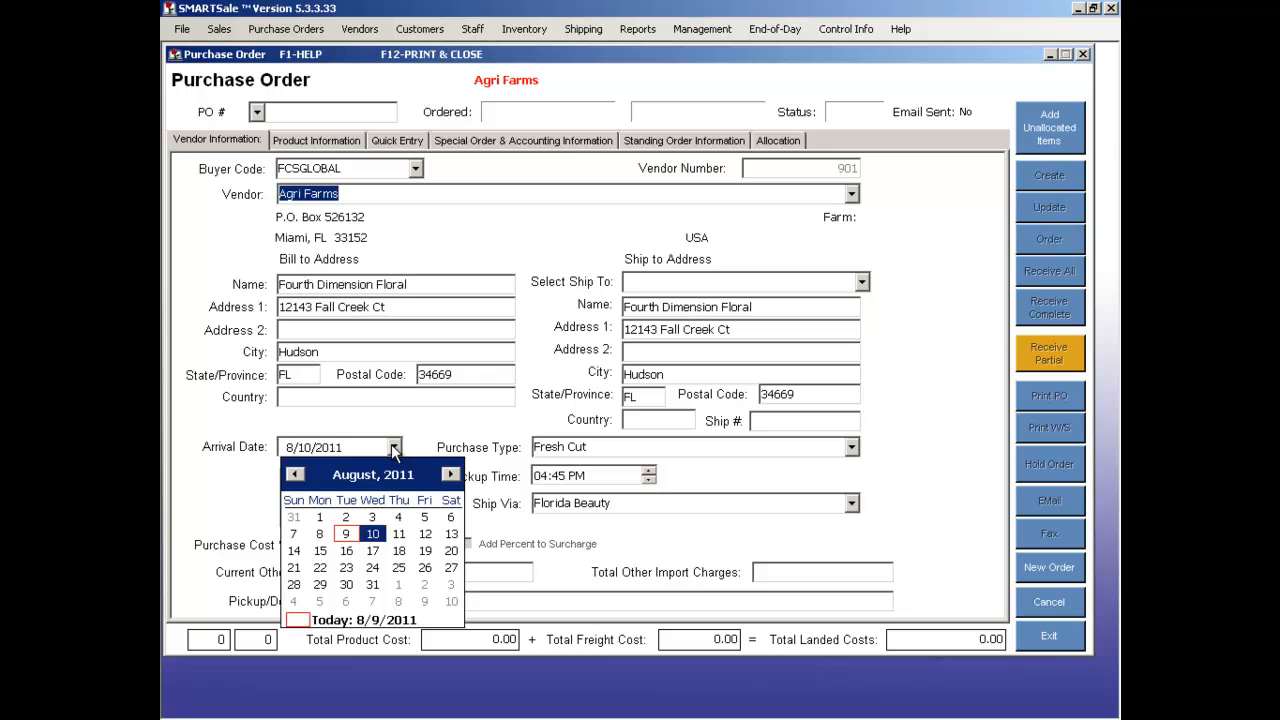
{"action": "left_click", "coordinate": [394, 448]}
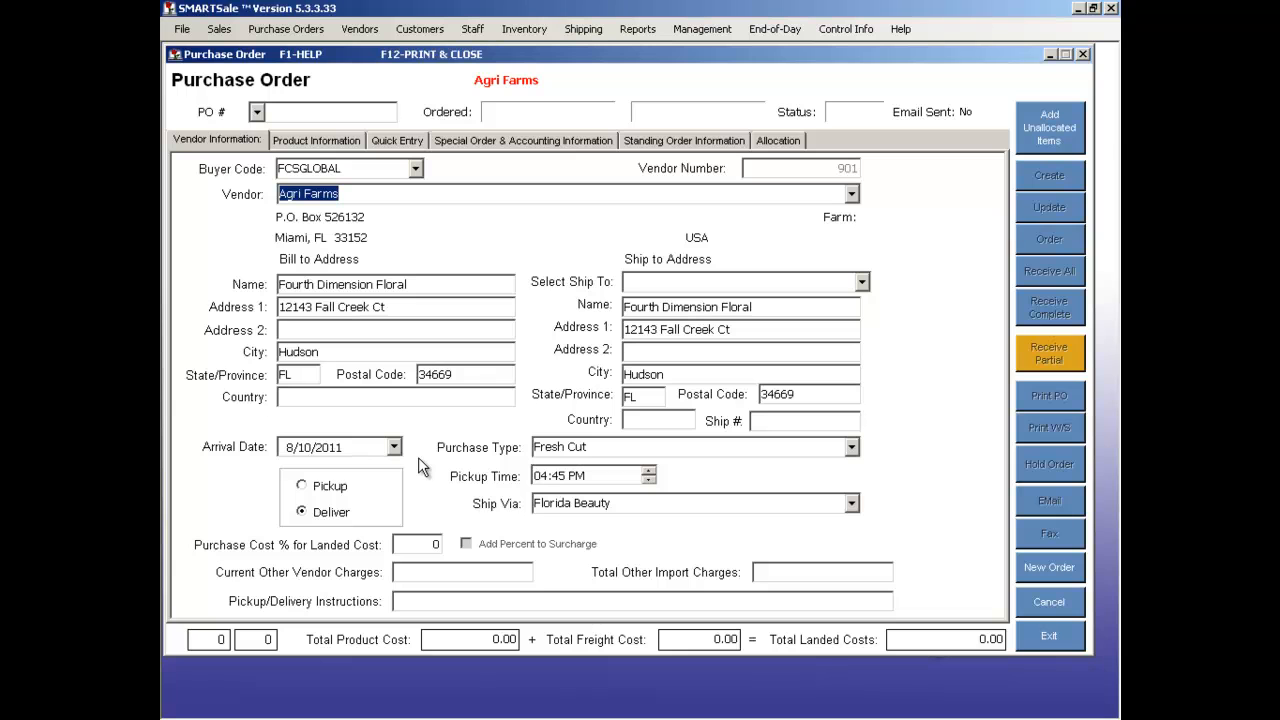
- Begin a quick-entry line with quantity 3, pack 100 and unit of measure MIA HB 42 10 8
{"action": "left_click", "coordinate": [397, 141]}
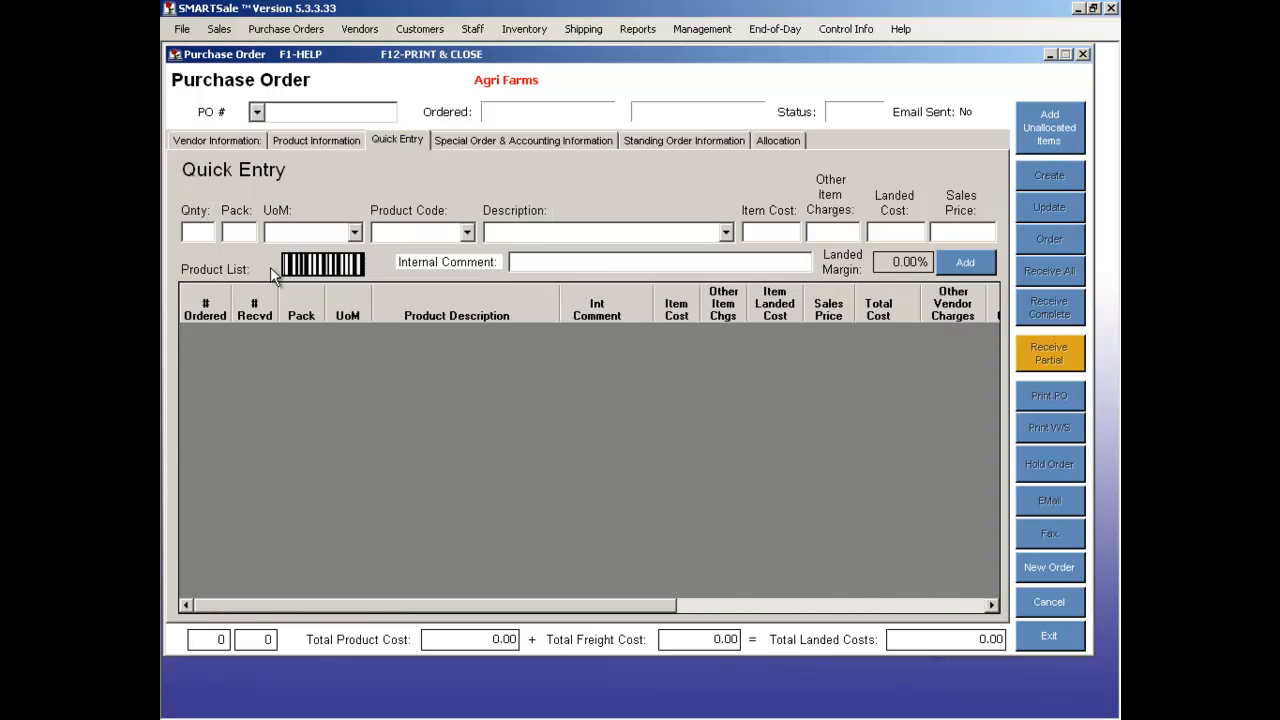
{"action": "left_click", "coordinate": [188, 237]}
{"action": "type", "text": "3"}
{"action": "left_click", "coordinate": [235, 235]}
{"action": "type", "text": "100"}
{"action": "left_click", "coordinate": [329, 229]}
{"action": "type", "text": "mi"}
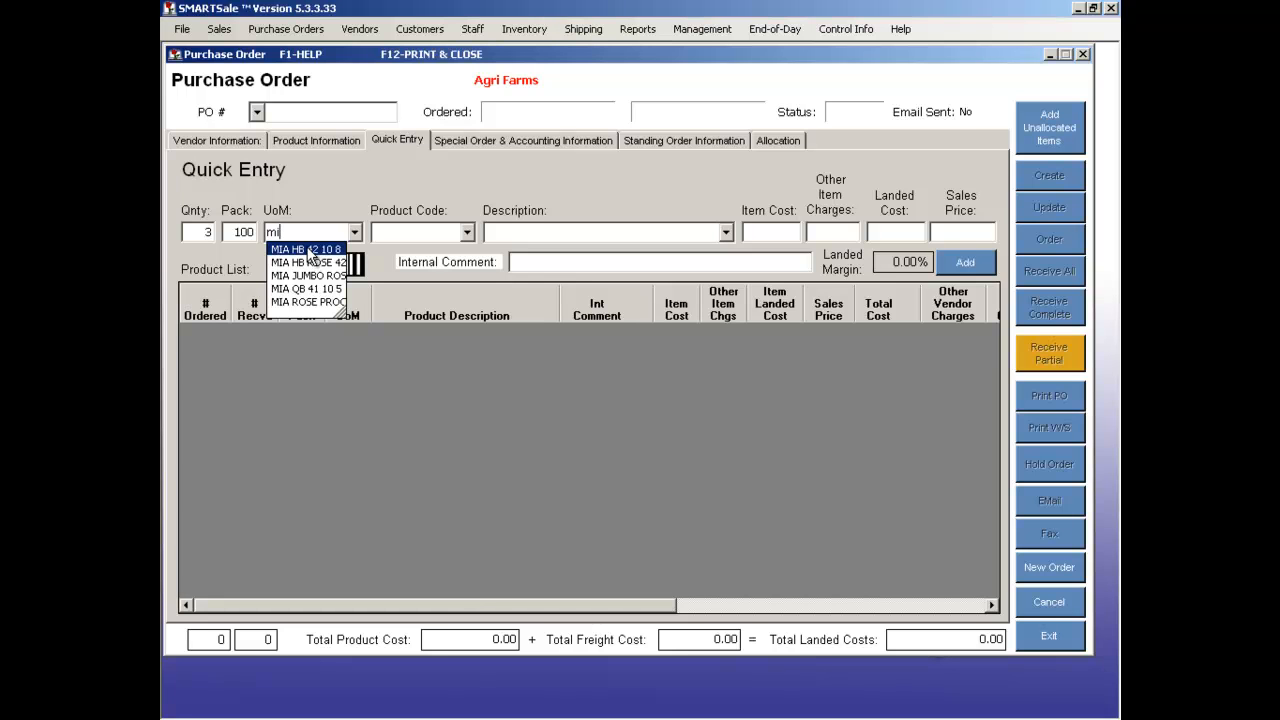
{"action": "left_click", "coordinate": [309, 249]}
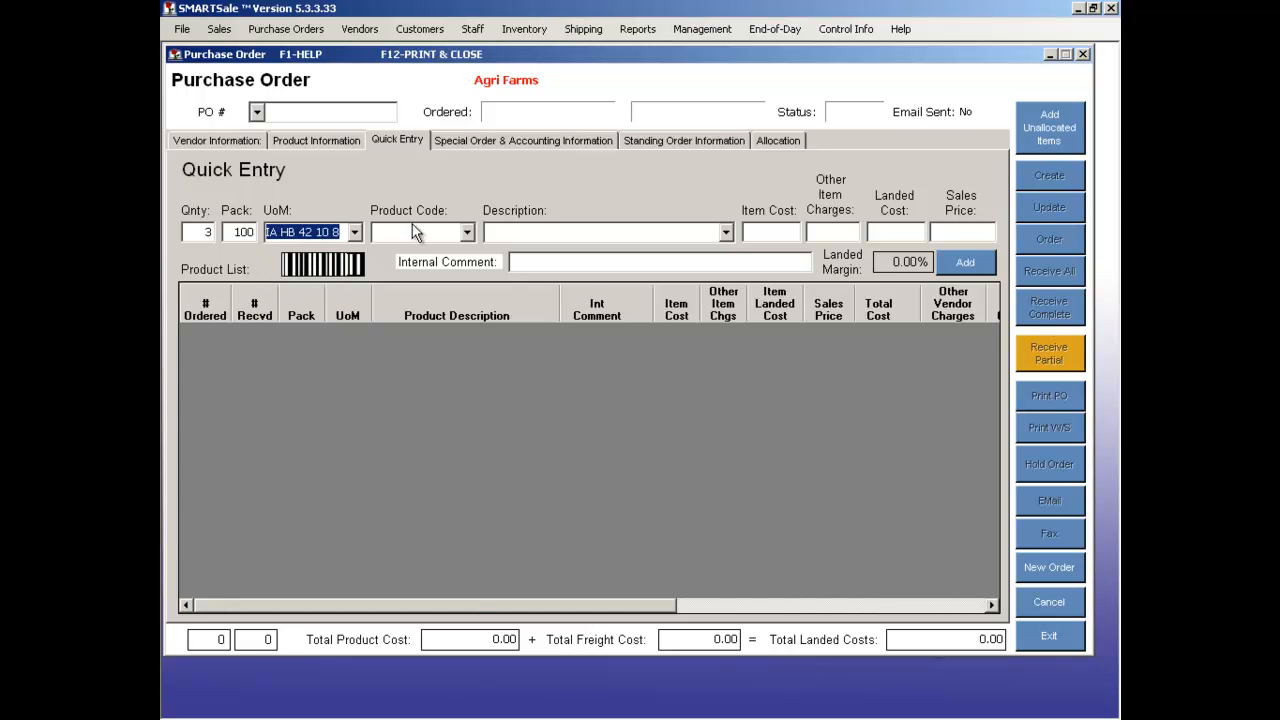
- Look up products by "carn" in the description and choose FLOWER - CARN MINI HOT PINK for the line
{"action": "left_click", "coordinate": [509, 231]}
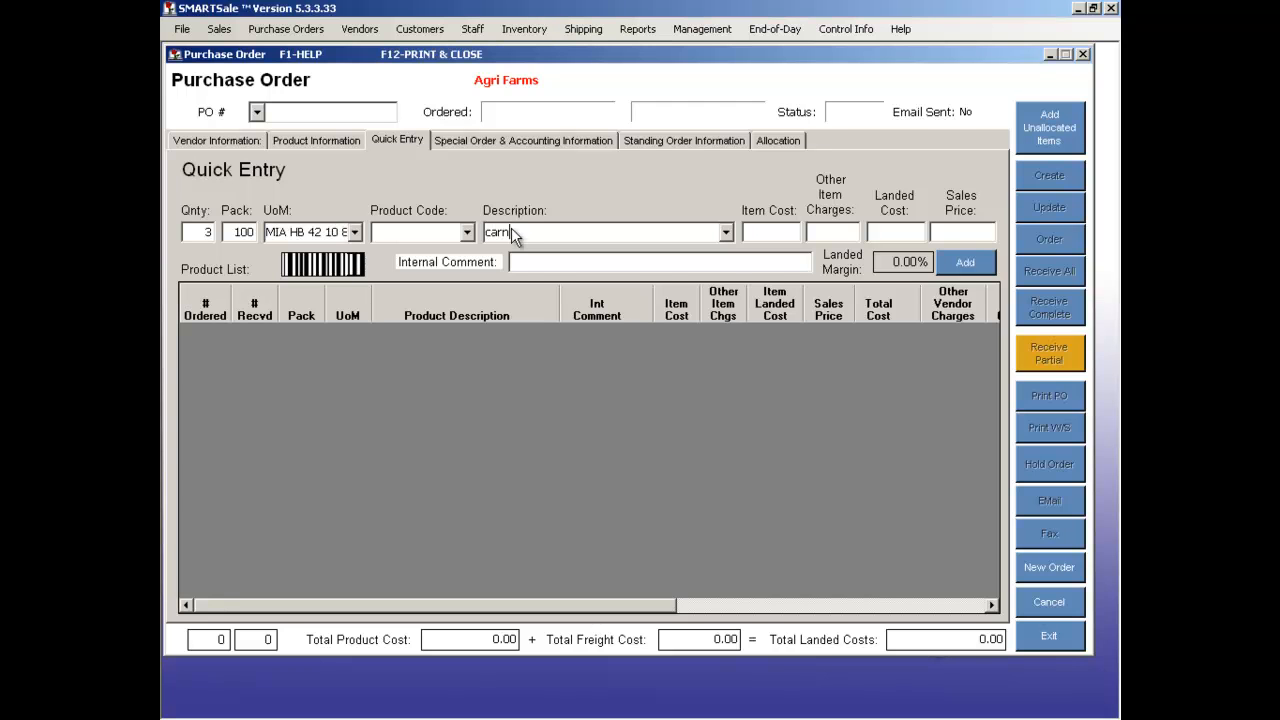
{"action": "type", "text": "carn"}
{"action": "key", "text": "Return"}
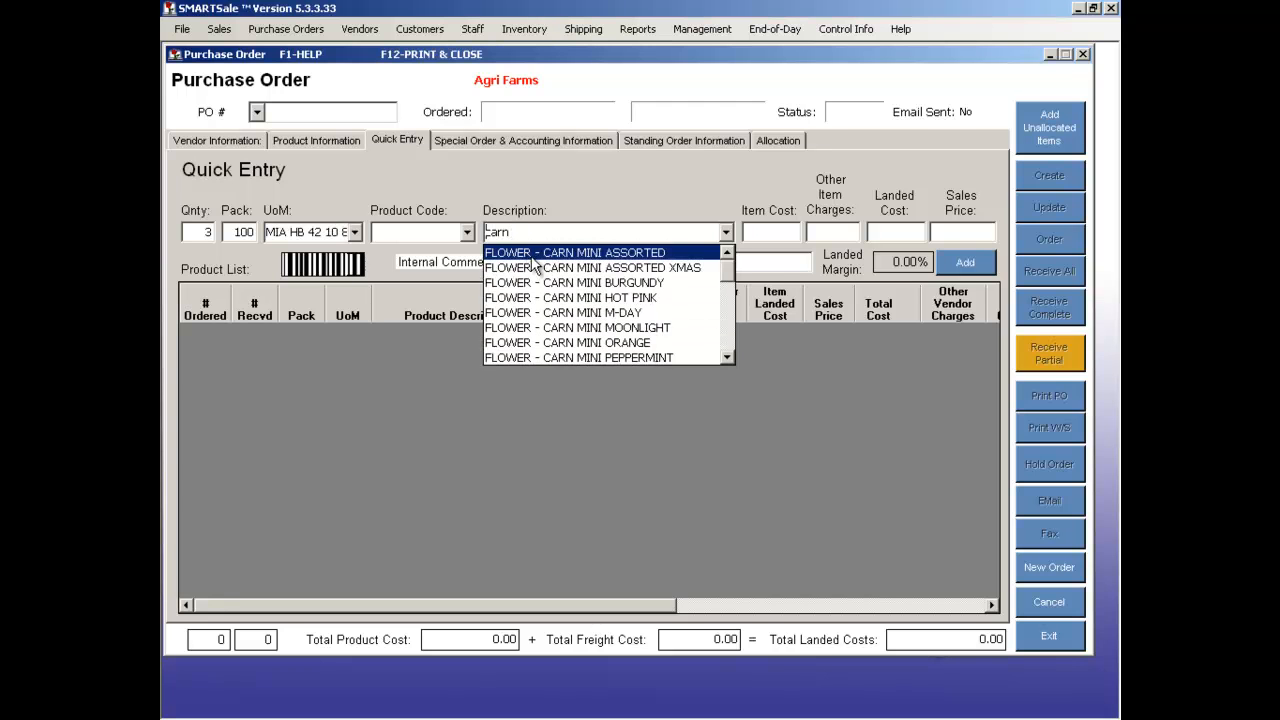
{"action": "left_click", "coordinate": [572, 297]}
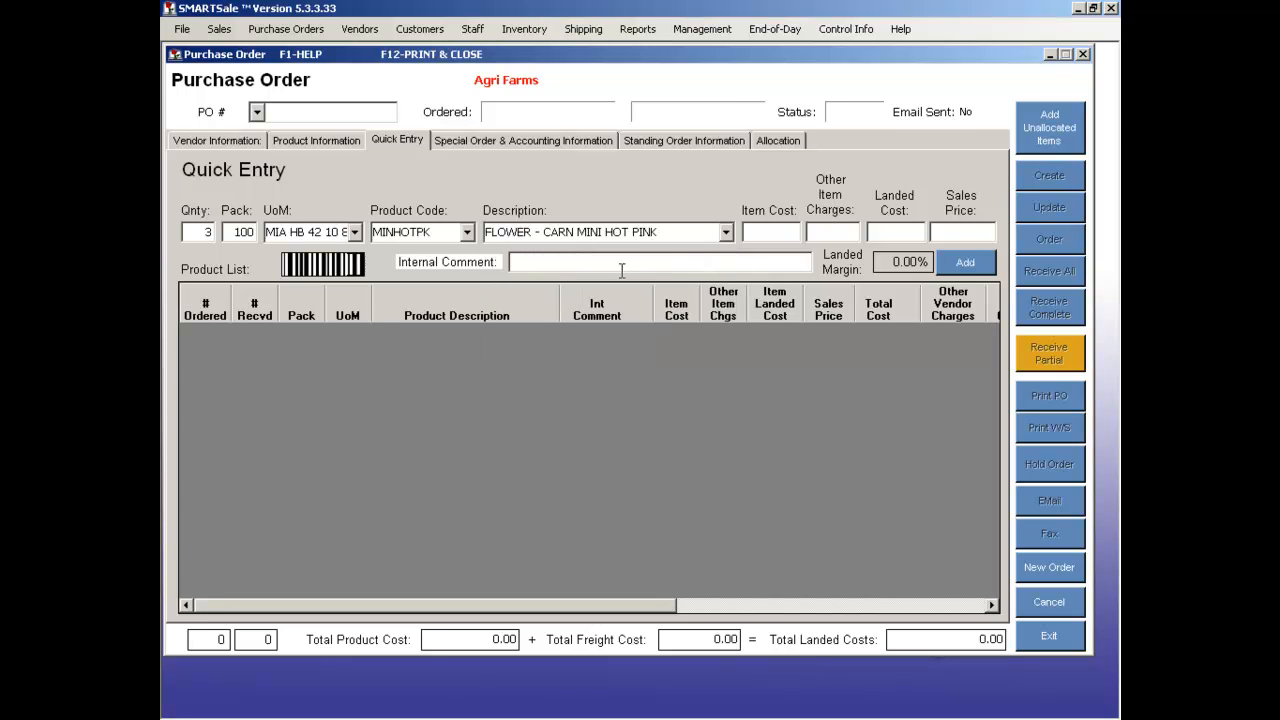
- Give the carnation line an item cost of .18 and a sales price of .46, and add it to the order
{"action": "type", "text": ".18"}
{"action": "left_click_drag", "start_coordinate": [975, 231], "coordinate": [998, 238]}
{"action": "type", "text": "46"}
{"action": "left_click", "coordinate": [955, 265]}
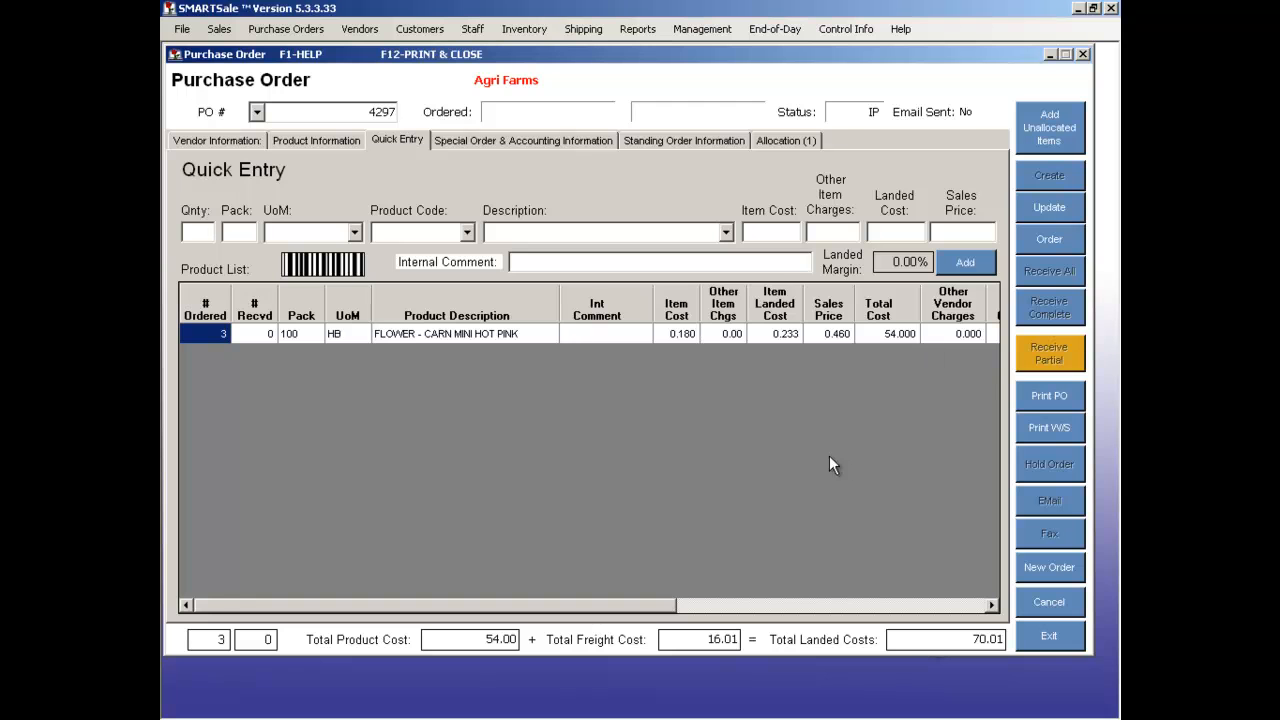
- Begin a second quick-entry line with quantity 4, pack 100 and unit of measure MIA HB 42 10 8
{"action": "mouse_move", "coordinate": [640, 604]}
{"action": "left_mouse_down"}
{"action": "mouse_move", "coordinate": [695, 606]}
{"action": "mouse_move", "coordinate": [624, 600]}
{"action": "left_mouse_up"}
{"action": "key", "text": "Tab"}
{"action": "key", "text": "Tab"}
{"action": "type", "text": "mi"}
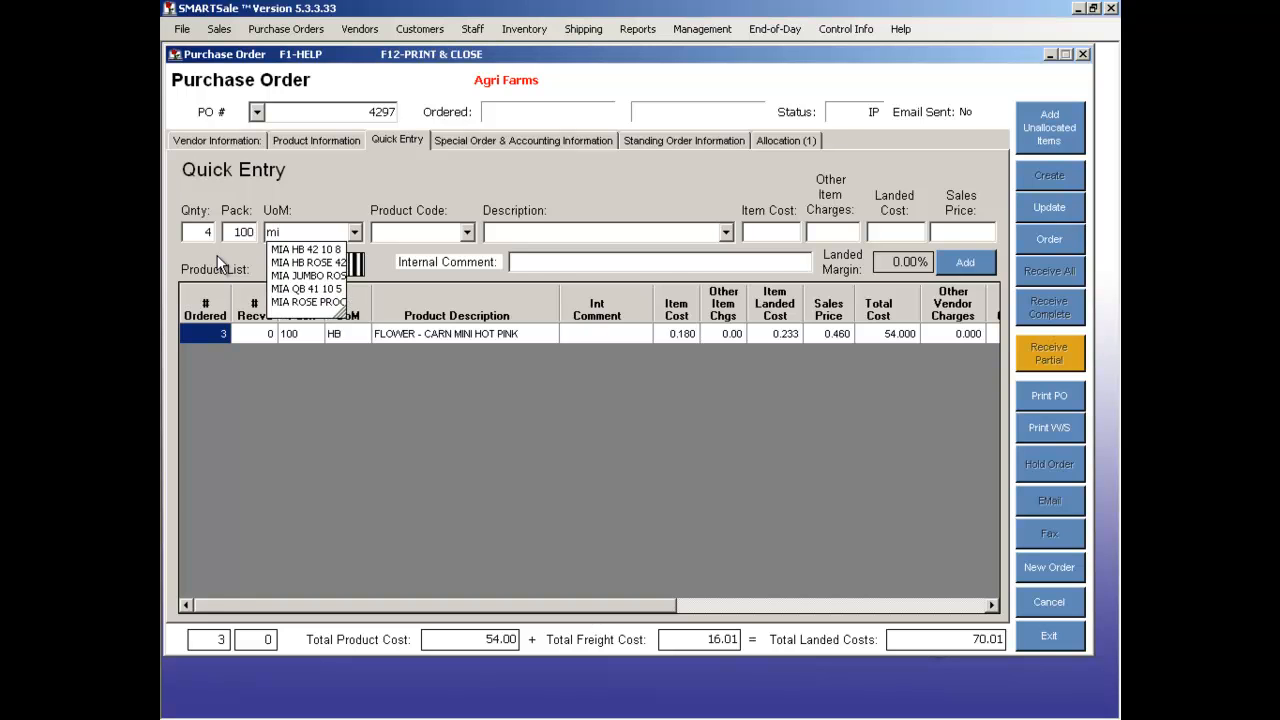
{"action": "left_click", "coordinate": [291, 253]}
- Choose ROSES - AMBER 50/60CM ORA as the product, set its item cost to .30, and add the line
{"action": "left_click", "coordinate": [563, 233]}
{"action": "type", "text": "rose"}
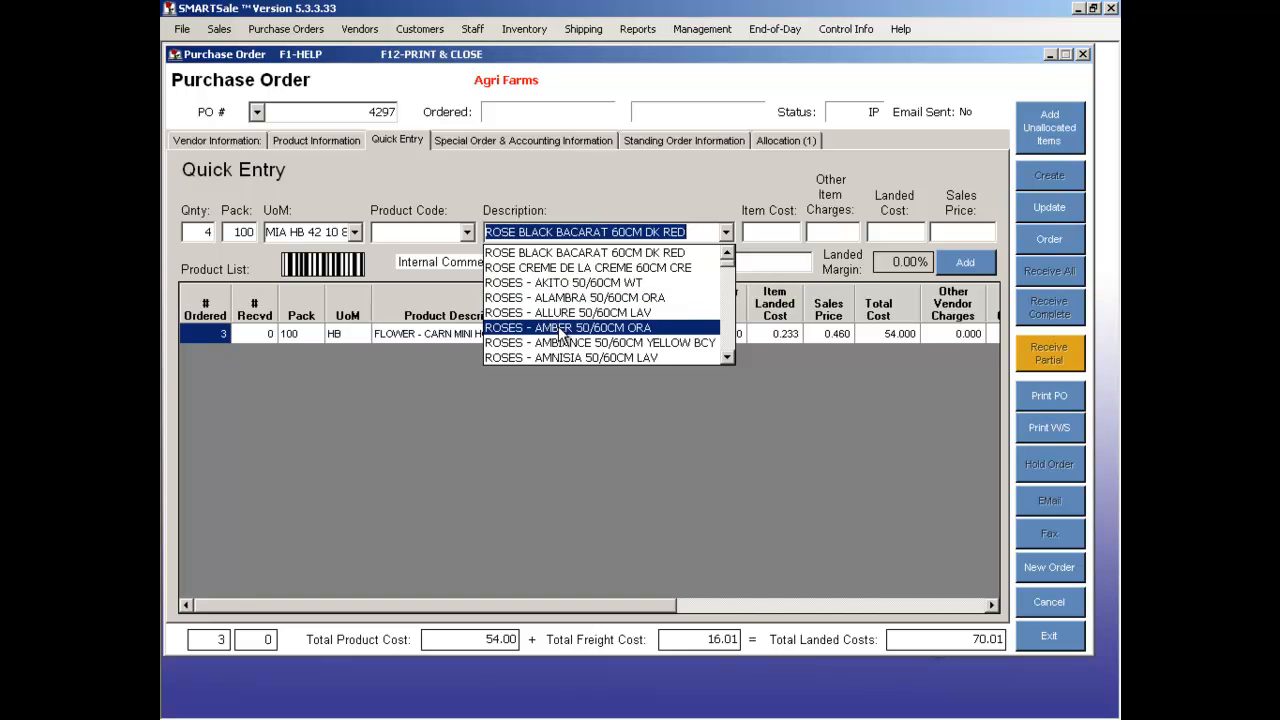
{"action": "left_click", "coordinate": [561, 329]}
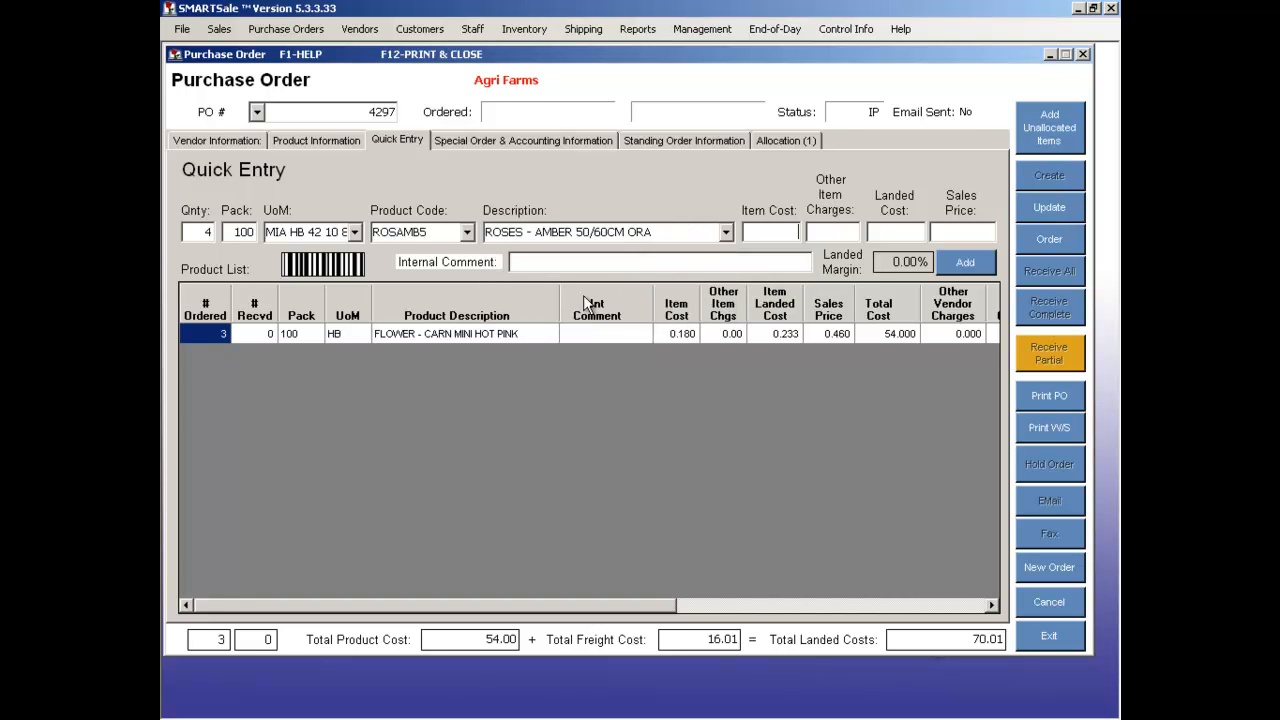
{"action": "left_click", "coordinate": [785, 236]}
{"action": "type", "text": ".30"}
{"action": "key", "text": "Tab"}
{"action": "left_click", "coordinate": [965, 266]}
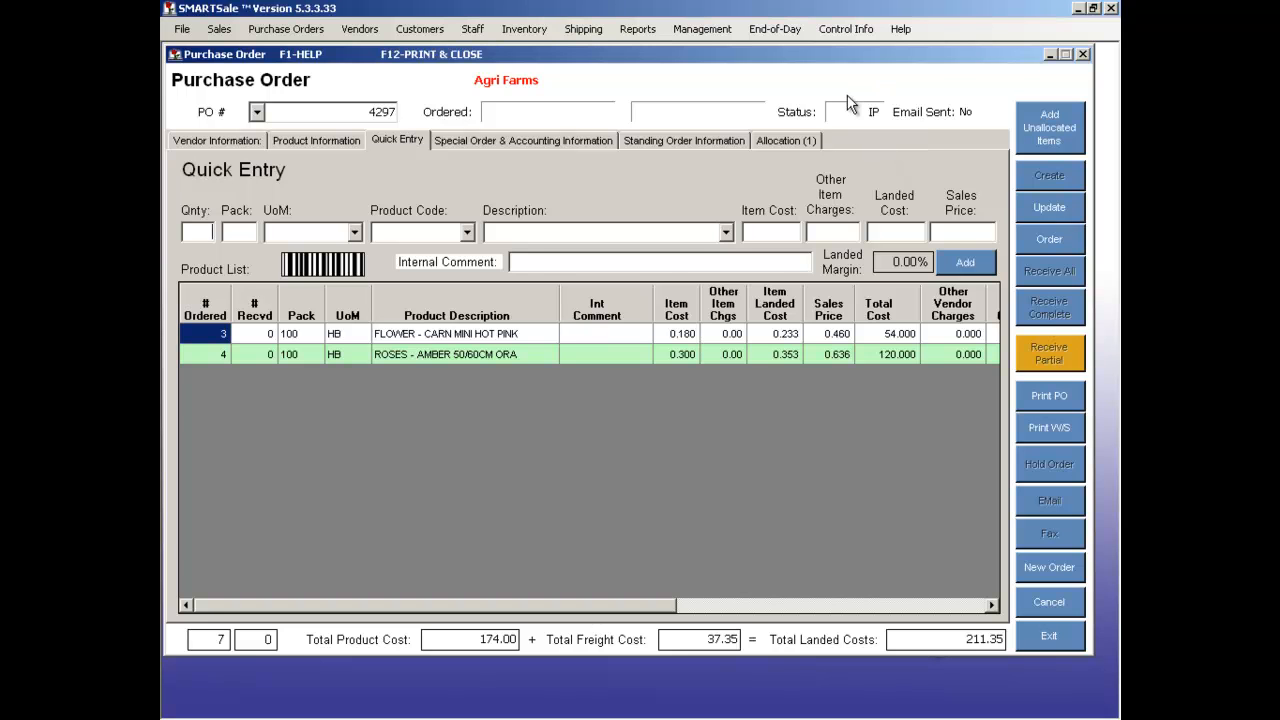
- Close the purchase order and reopen the two-item, in-process Agri Farms order from the purchase order list
{"action": "left_click", "coordinate": [1083, 55]}
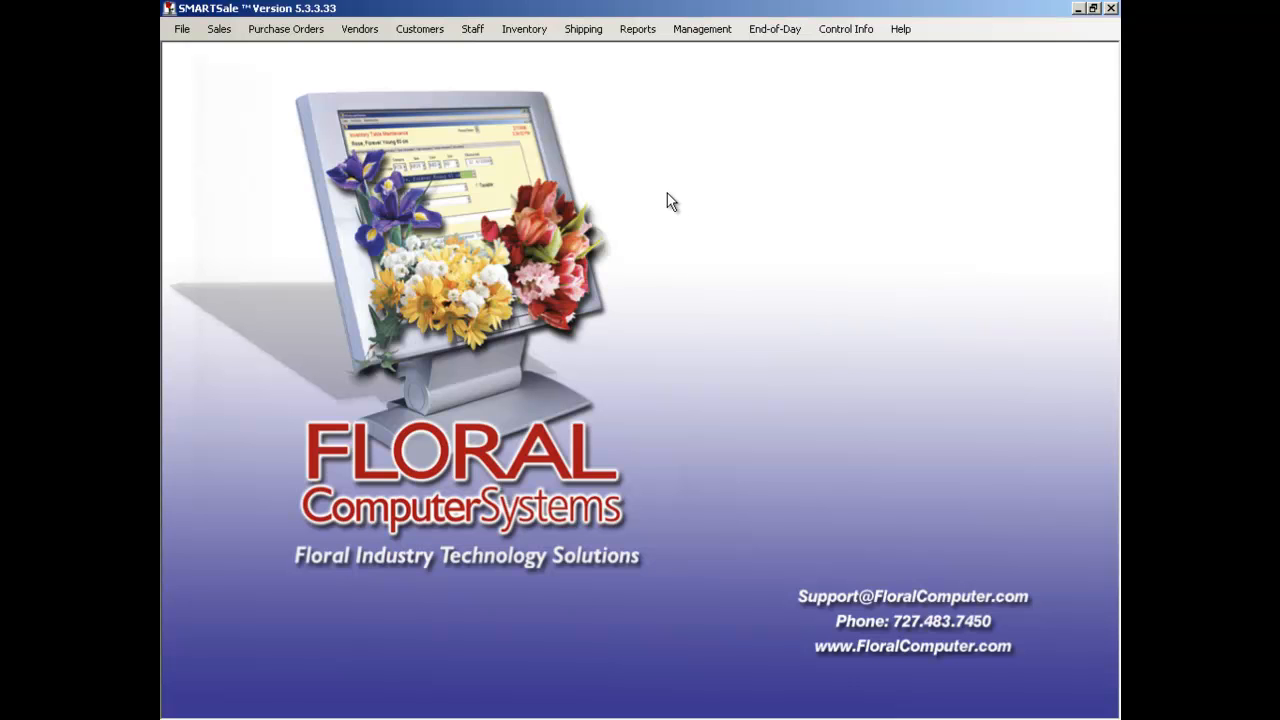
{"action": "left_click", "coordinate": [305, 31]}
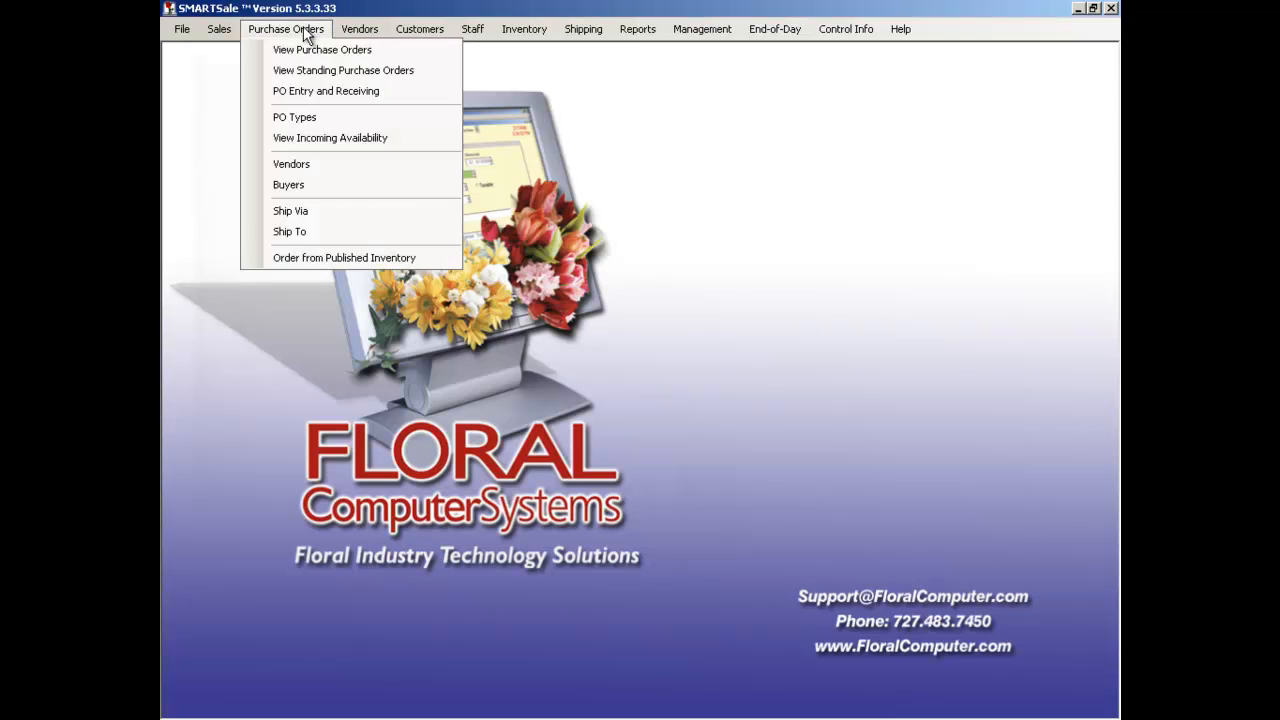
{"action": "left_click", "coordinate": [300, 55]}
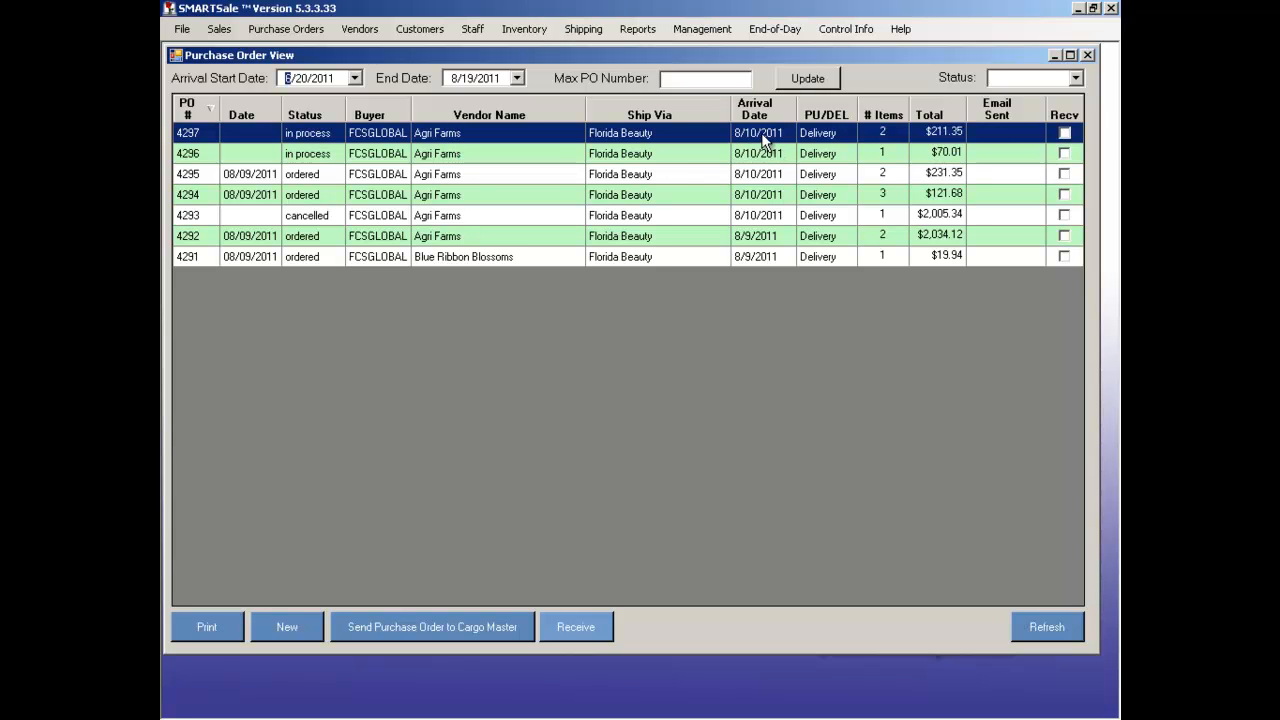
{"action": "double_click", "coordinate": [463, 138]}
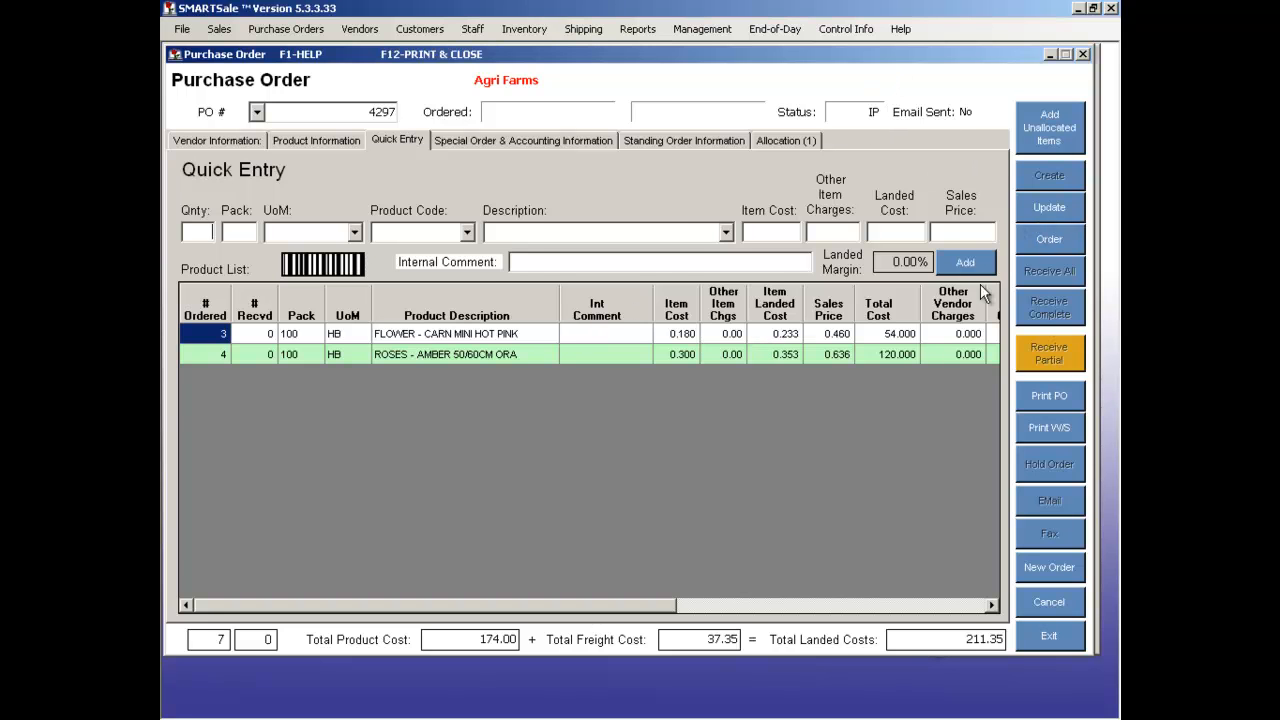
- Place the Agri Farms purchase order with the vendor, and close both the order and the purchase order list
{"action": "left_click", "coordinate": [1048, 243]}
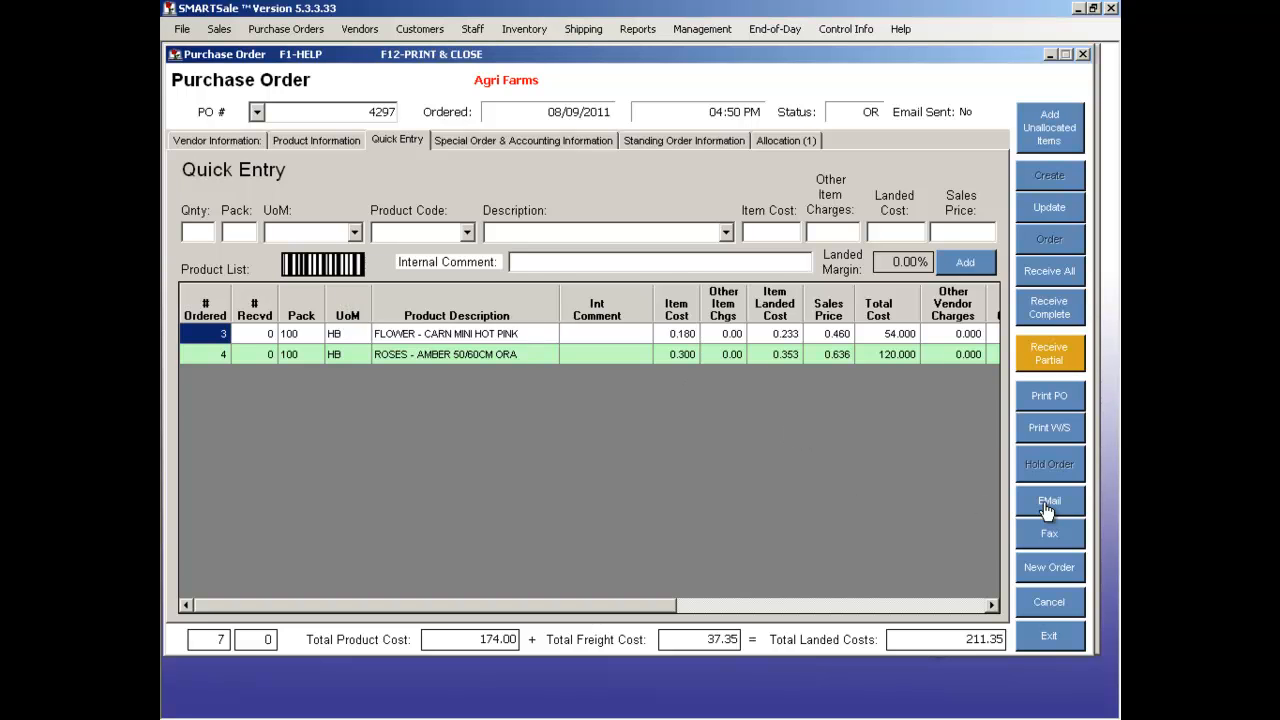
{"action": "left_click", "coordinate": [1080, 54]}
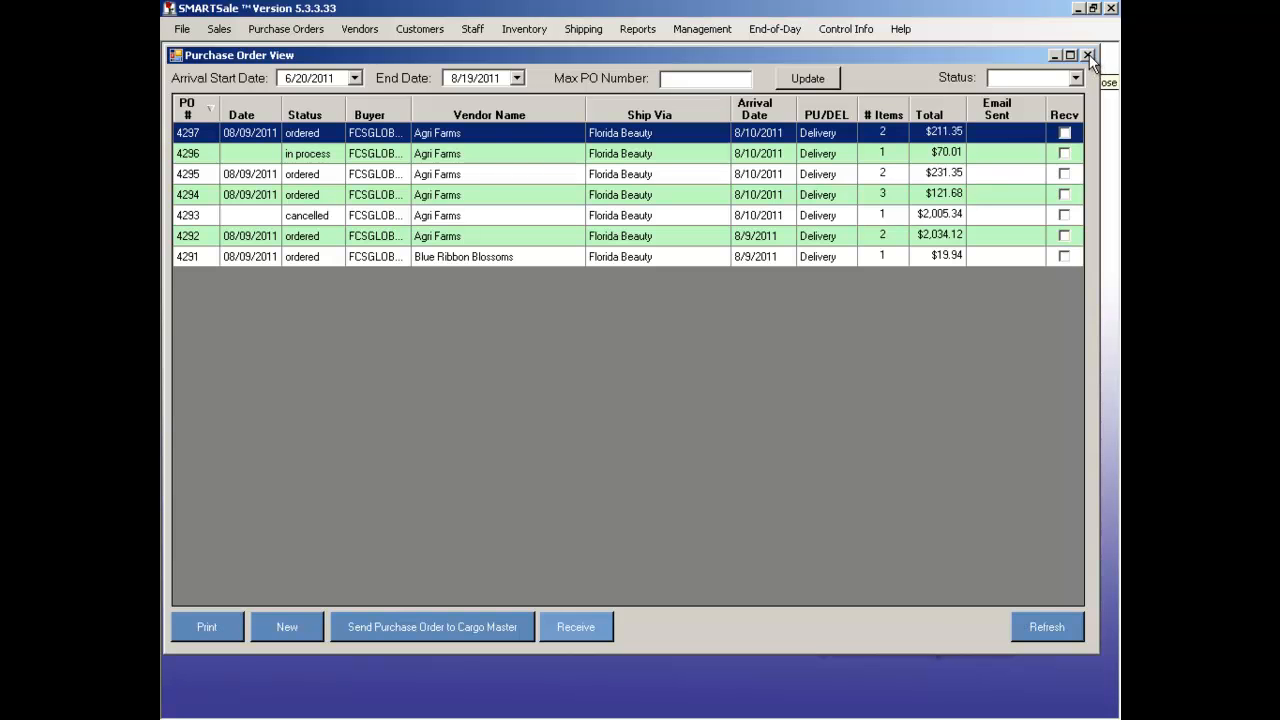
{"action": "left_click", "coordinate": [1088, 55]}
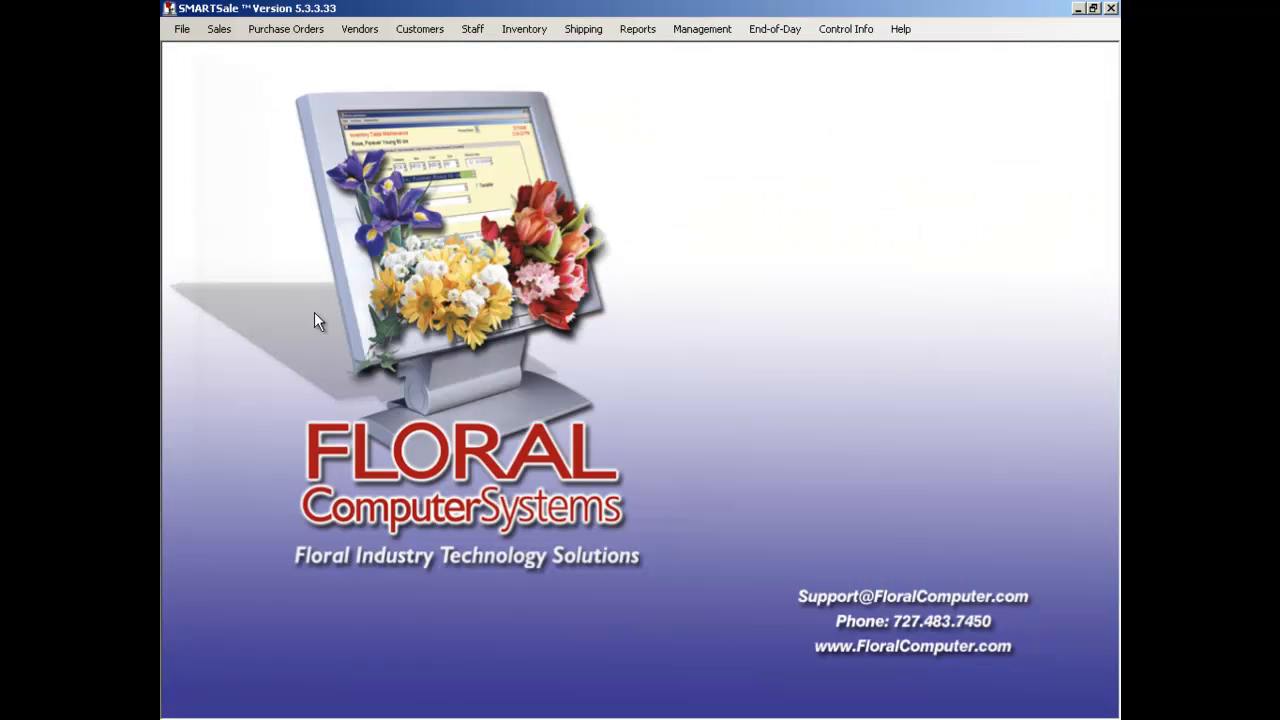
- Bring up the purchase order list again and open the two-item Agri Farms order for receiving
{"action": "left_click", "coordinate": [269, 31]}
{"action": "left_click", "coordinate": [290, 52]}
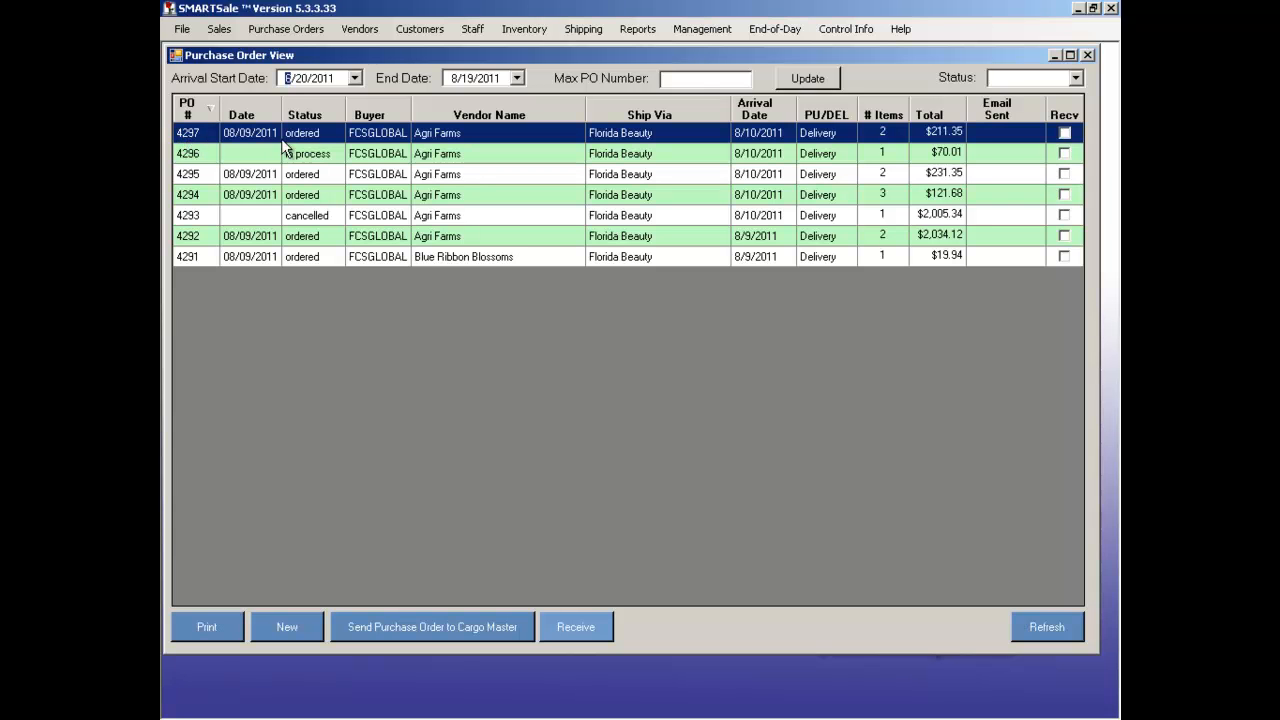
{"action": "double_click", "coordinate": [439, 128]}
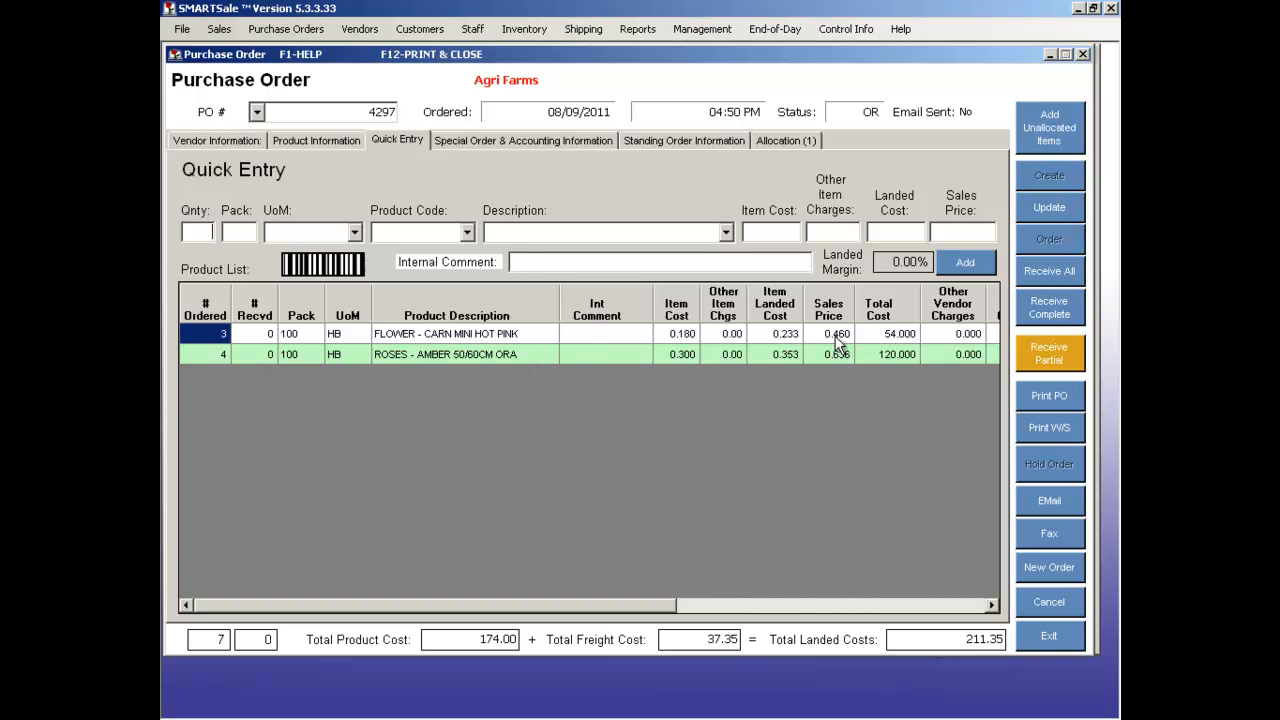
- Fill in all items as received, set the amber roses' received quantity to 2, and receive the order as complete
{"action": "left_click", "coordinate": [1042, 267]}
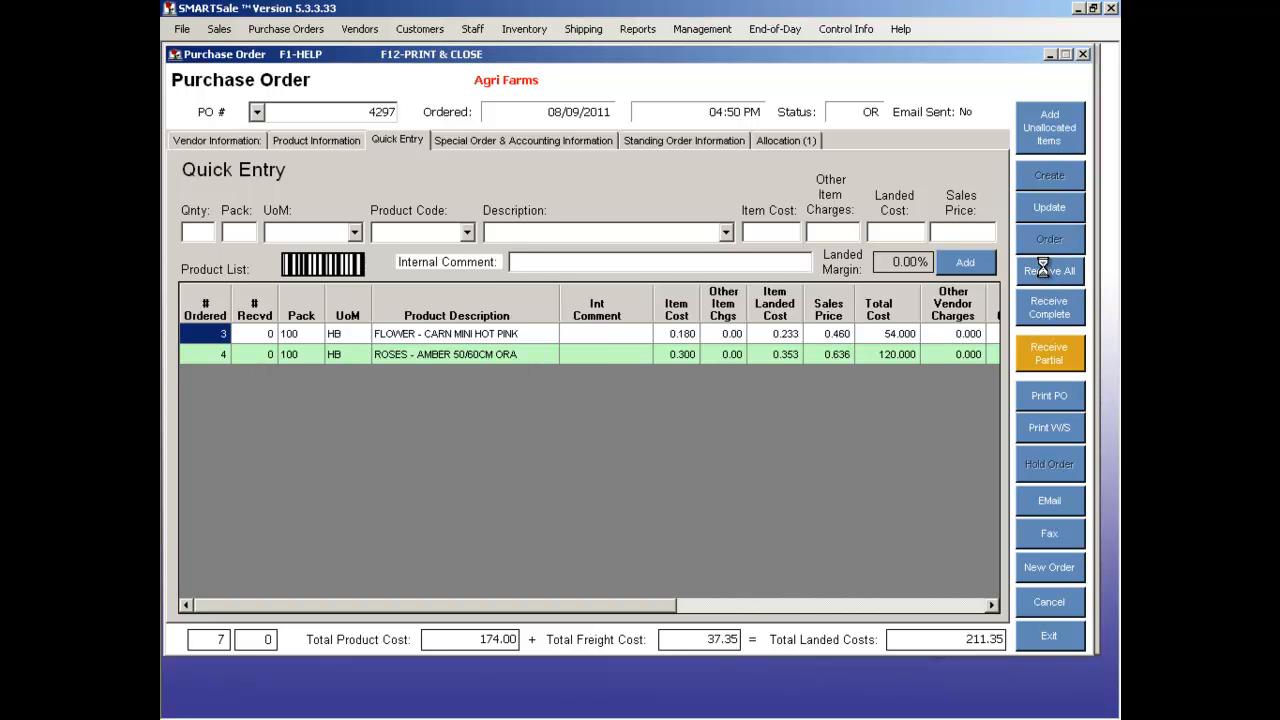
{"action": "left_click", "coordinate": [271, 353]}
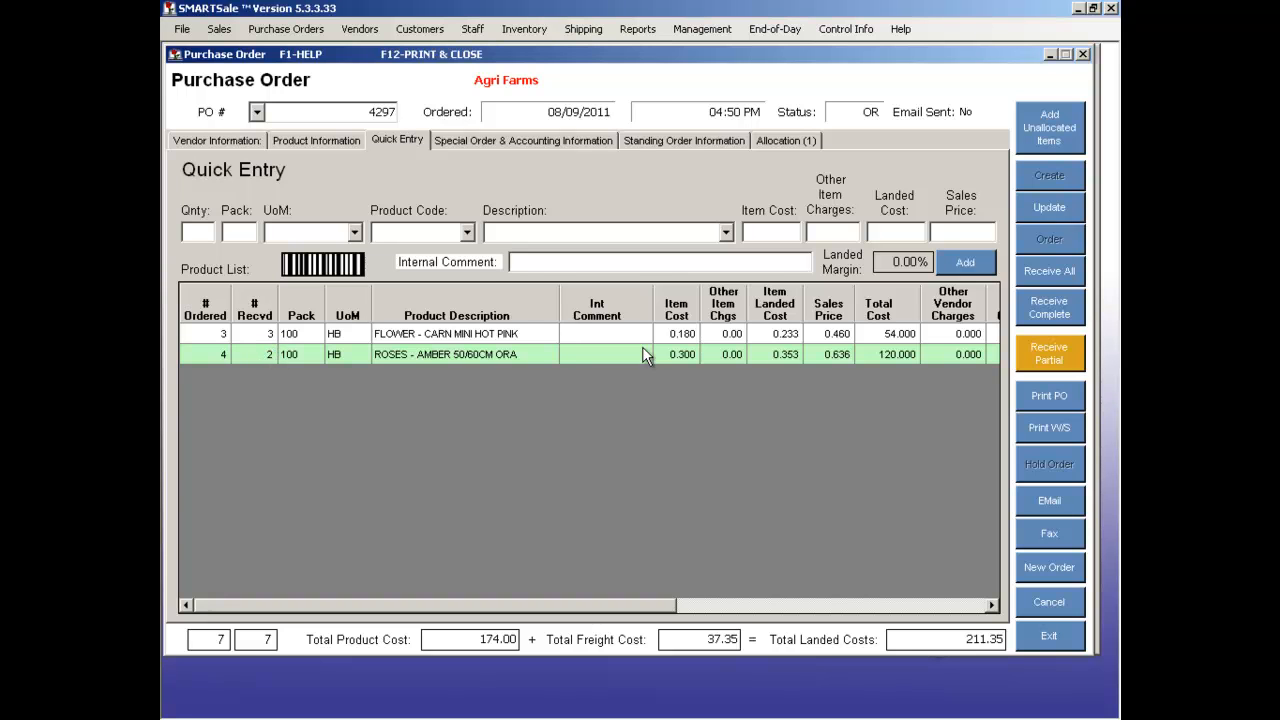
{"action": "left_click", "coordinate": [1062, 314]}
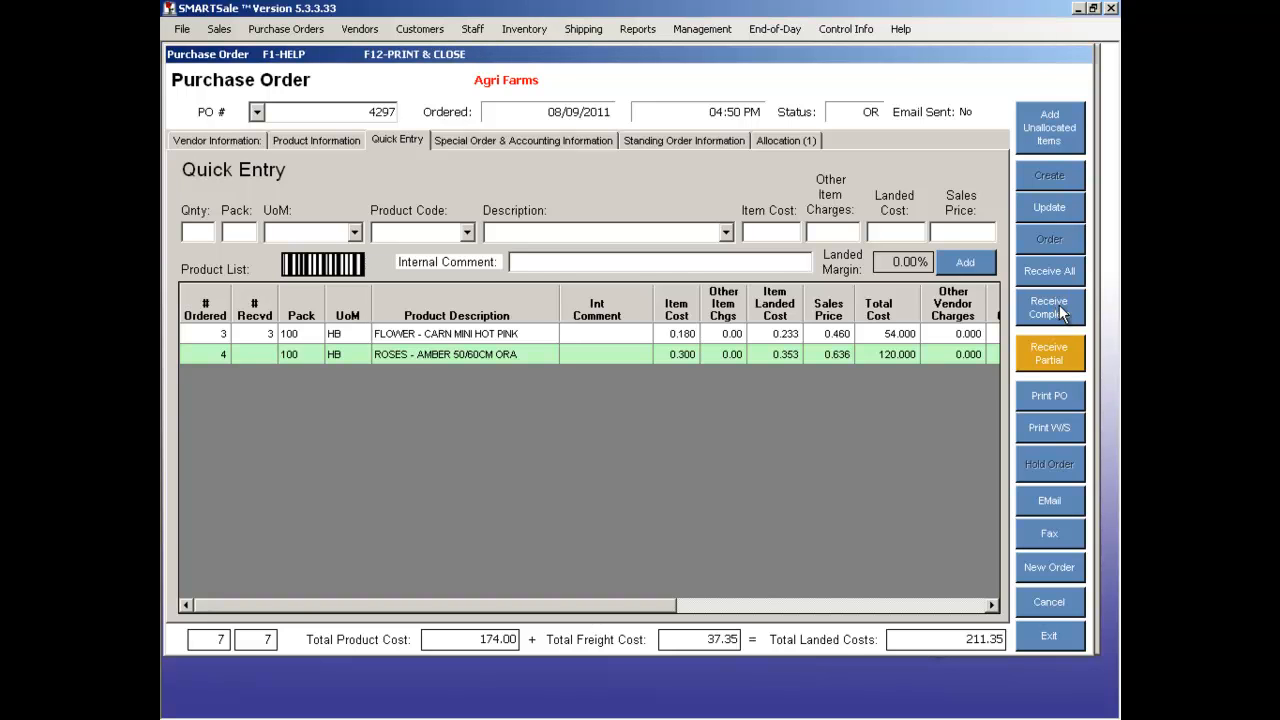